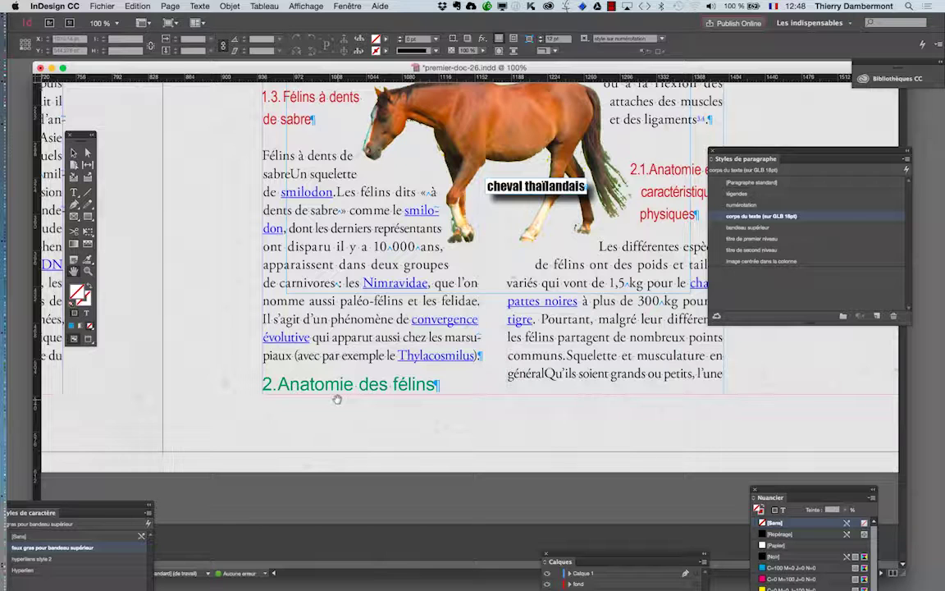
# Edit the "titre de premier niveau" paragraph style's keep options so headings stay with the next 4 lines.
pyautogui.click(75, 152)
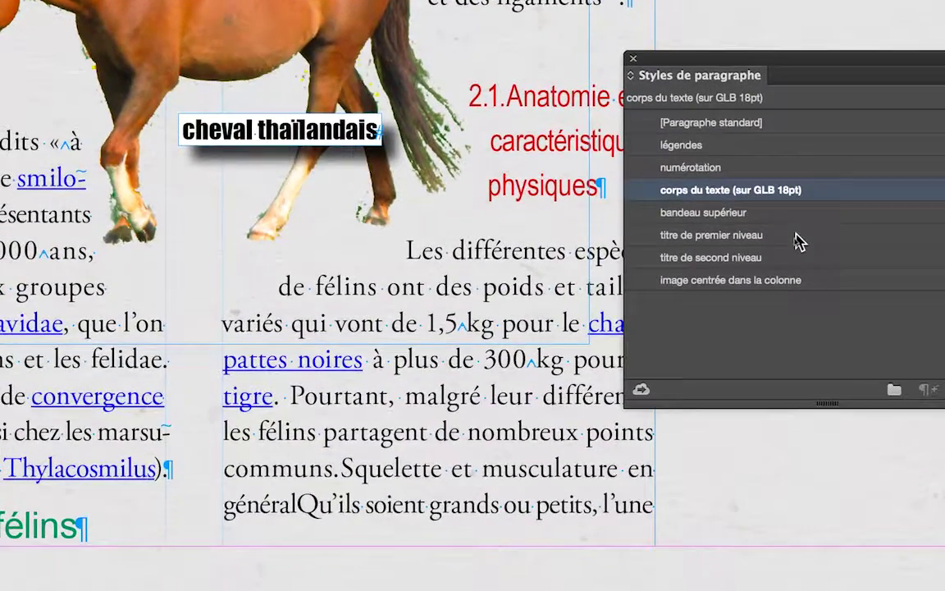
pyautogui.click(800, 259)
pyautogui.doubleClick(801, 238)
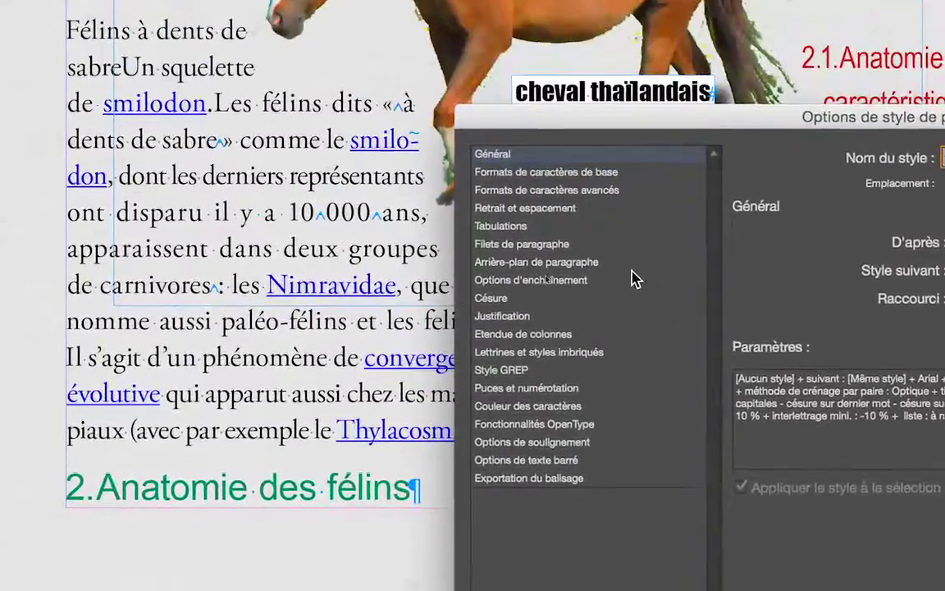
pyautogui.click(718, 128)
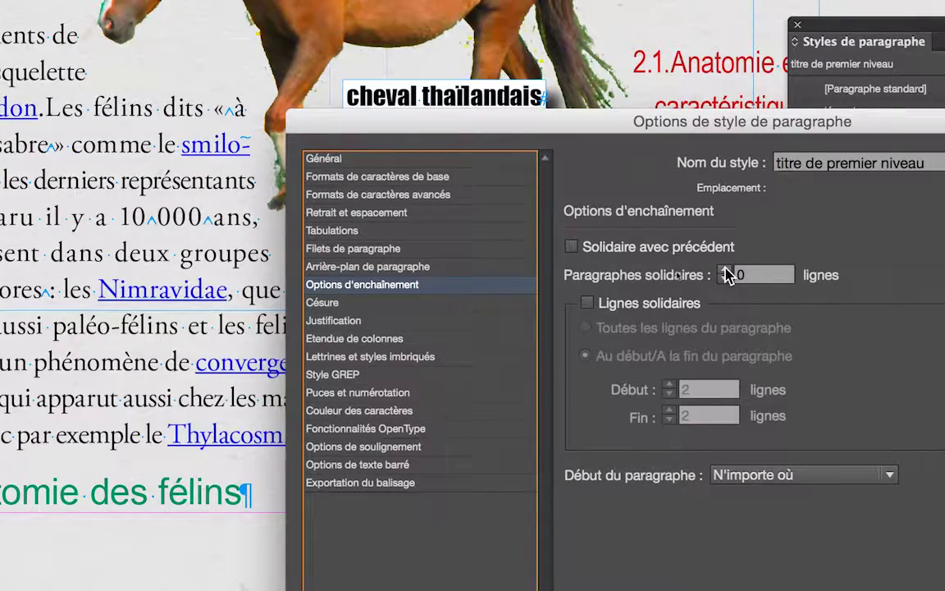
pyautogui.click(724, 269)
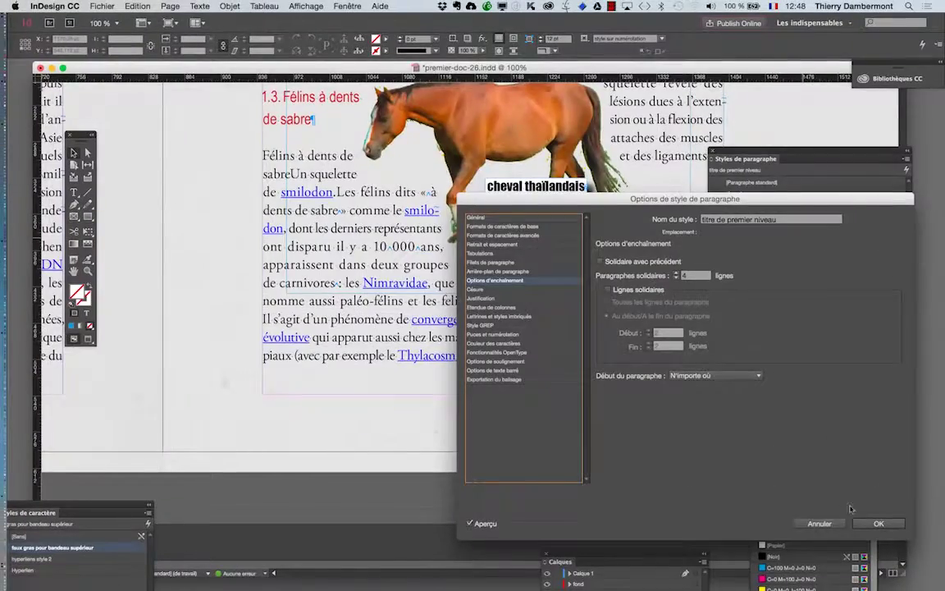
pyautogui.click(853, 523)
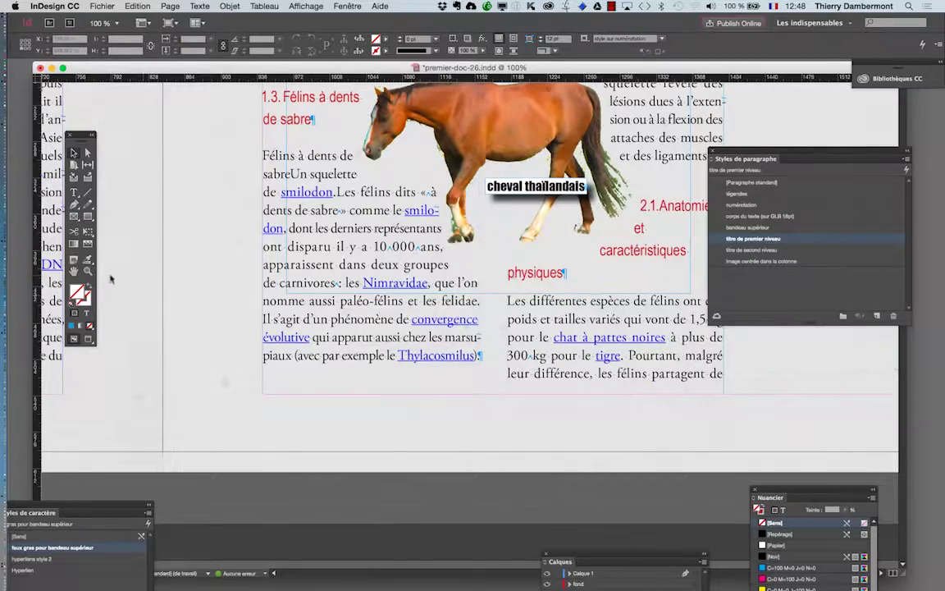
# Delete most of the body text under heading 1.3 "Félins à dents de sabre", keeping only its opening letters and the closing Thylacosmilus words.
pyautogui.scroll(5, 529, 249)
pyautogui.hscroll(-5, 529, 249)
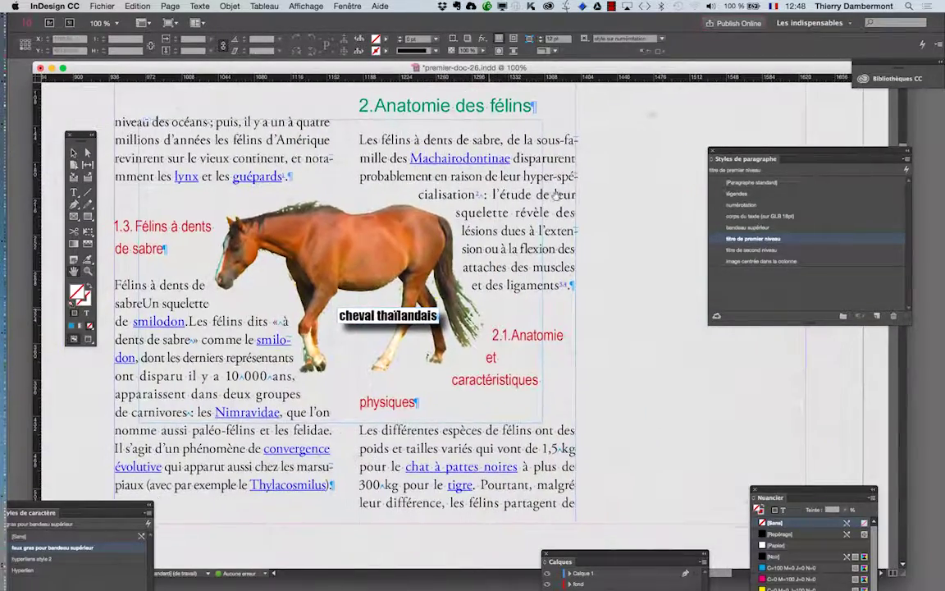
pyautogui.scroll(3, 529, 248)
pyautogui.hscroll(1, 529, 249)
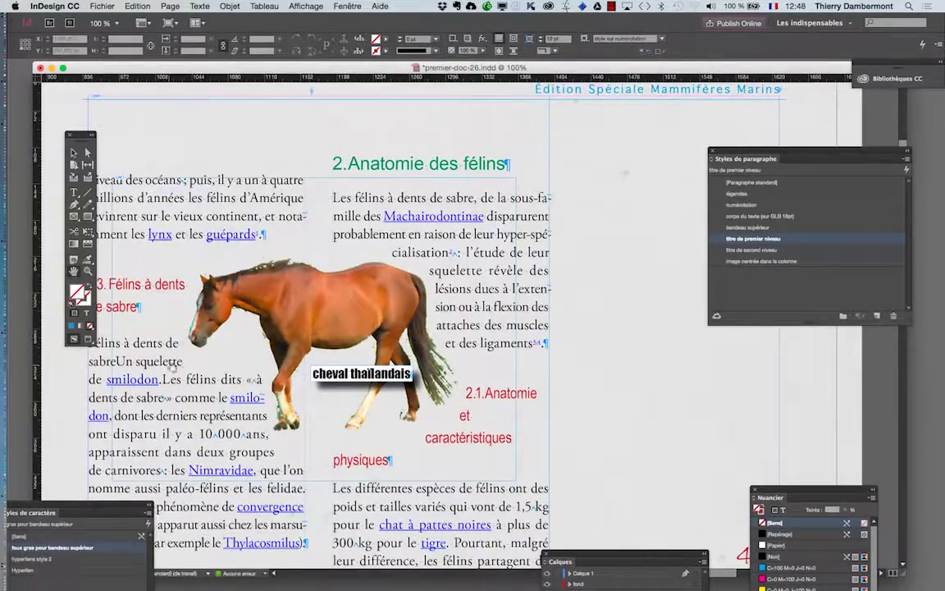
pyautogui.hscroll(-5, 154, 330)
pyautogui.scroll(-3, 155, 329)
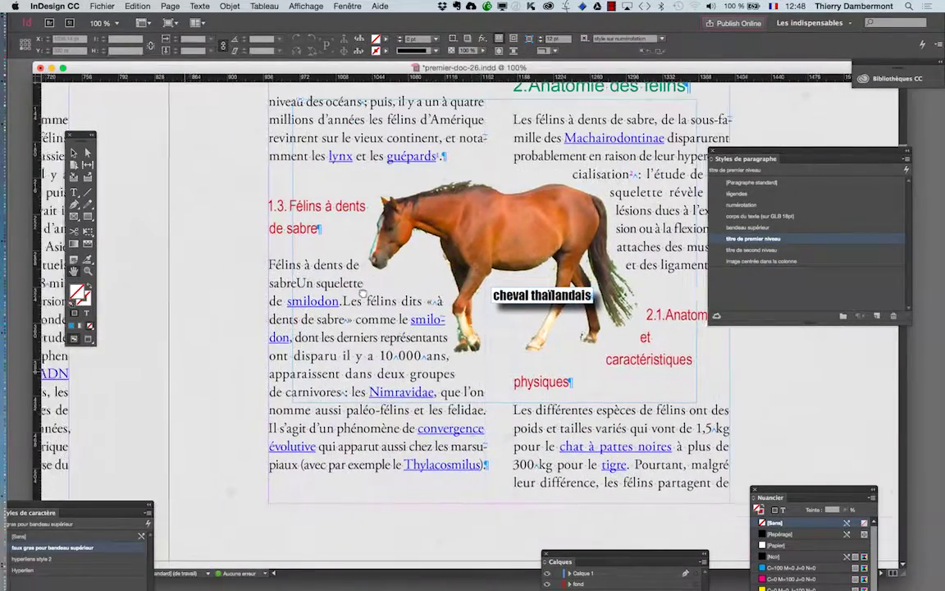
pyautogui.click(74, 192)
pyautogui.click(288, 324)
pyautogui.moveTo(288, 324); pyautogui.dragTo(398, 373)
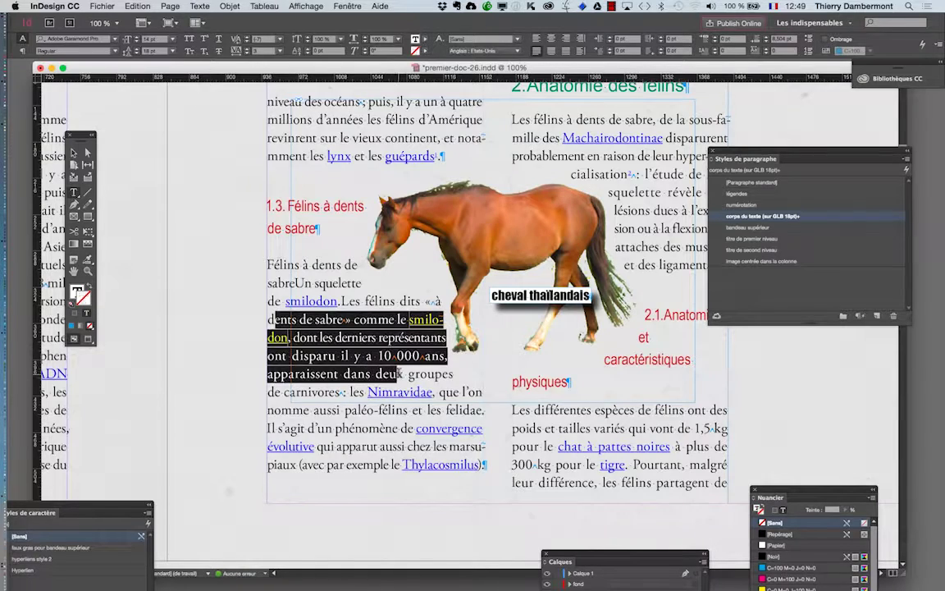
pyautogui.press('BackSpace')
pyautogui.moveTo(279, 282); pyautogui.dragTo(375, 337)
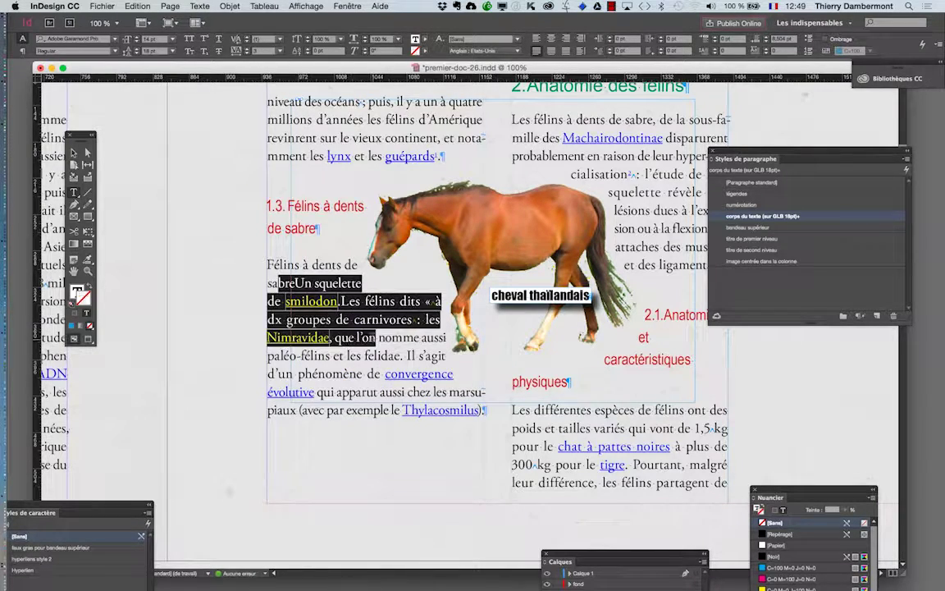
pyautogui.press('BackSpace')
pyautogui.moveTo(273, 283); pyautogui.dragTo(420, 319)
pyautogui.press('BackSpace')
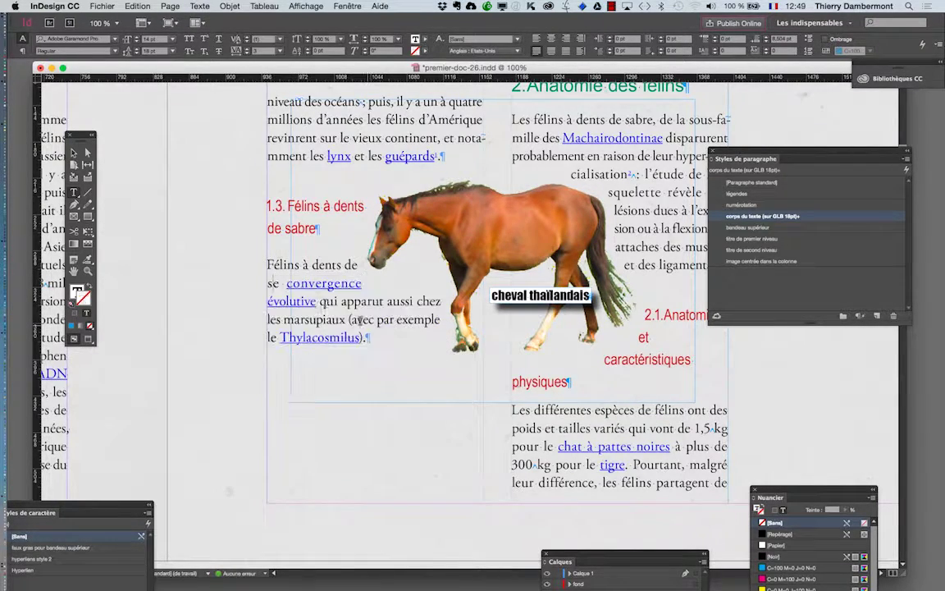
pyautogui.moveTo(276, 264); pyautogui.dragTo(386, 319)
pyautogui.press('BackSpace')
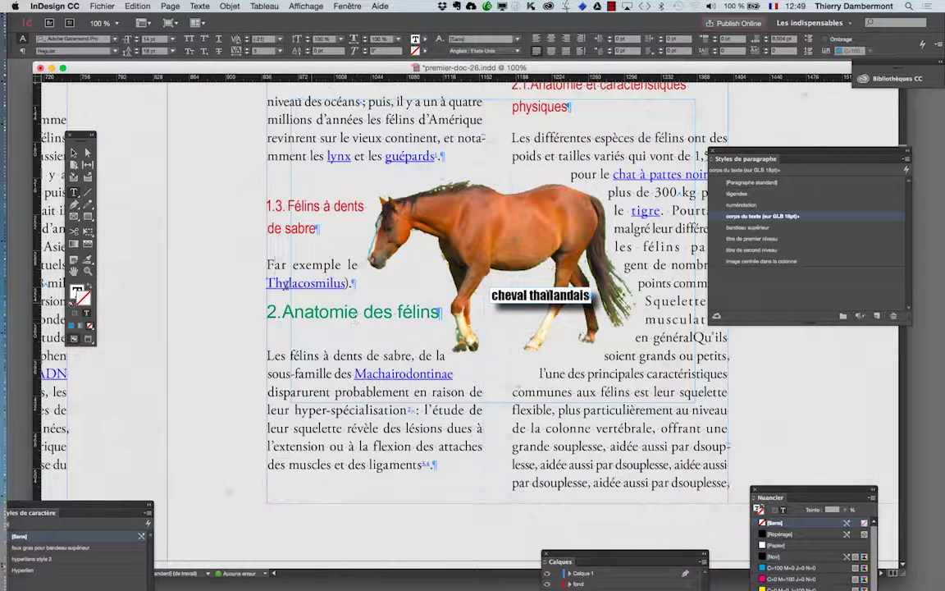
# With nothing selected, set the keep-with-next value of the "titre de premier niveau" style to 0 lines.
pyautogui.click(74, 152)
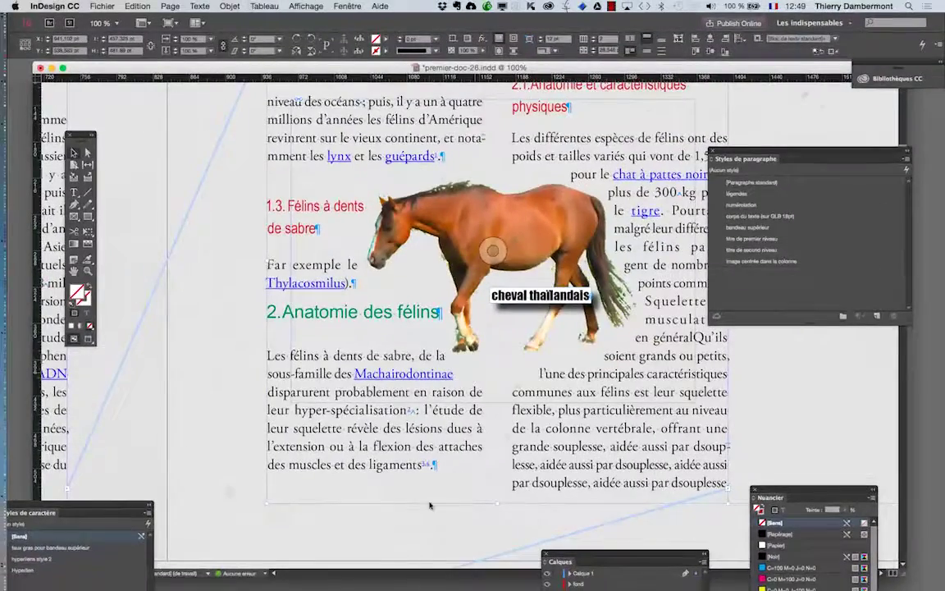
pyautogui.click(429, 505)
pyautogui.doubleClick(792, 239)
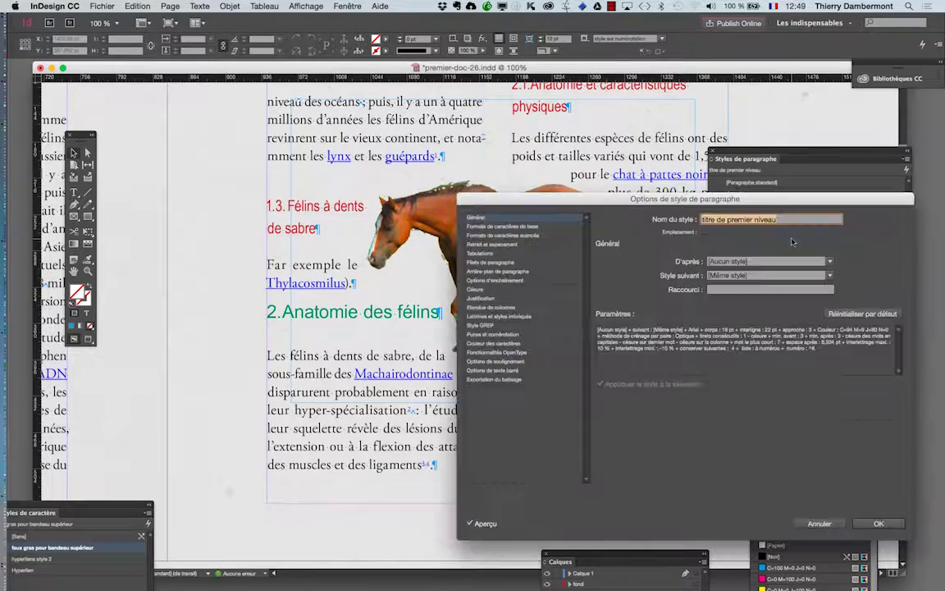
pyautogui.click(512, 280)
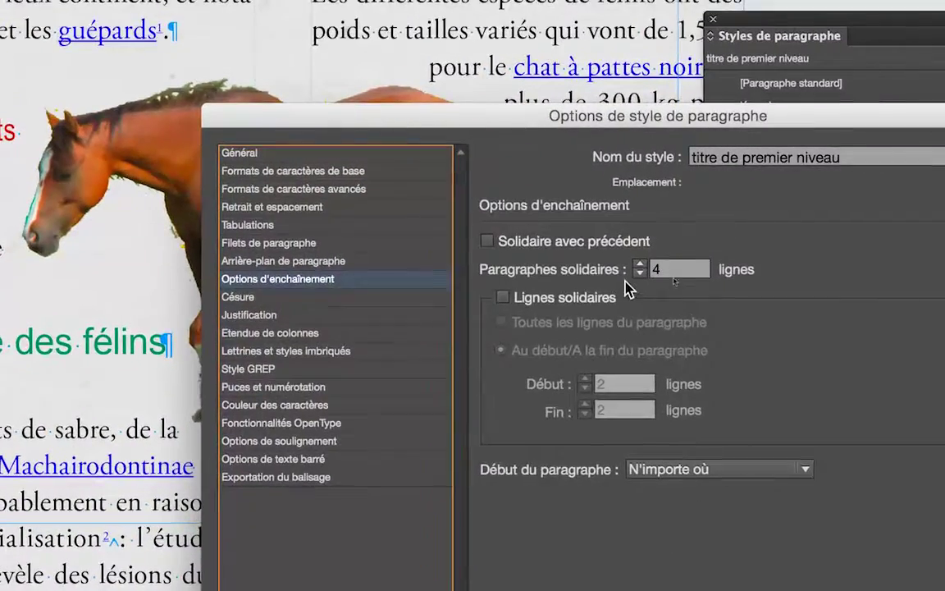
pyautogui.click(640, 274)
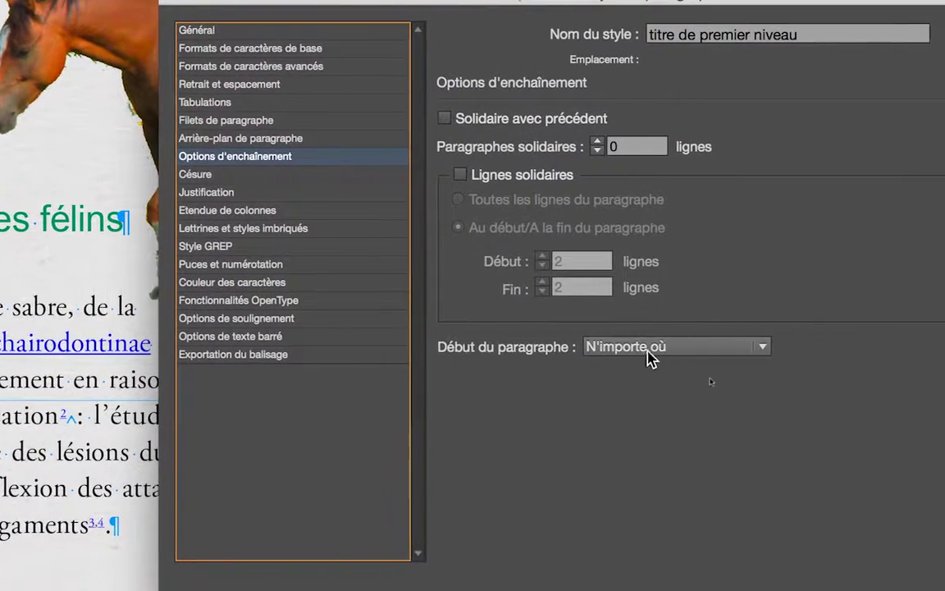
# Make paragraphs in the "titre de premier niveau" style start on "Page impaire suivante" and confirm the style options.
pyautogui.click(677, 357)
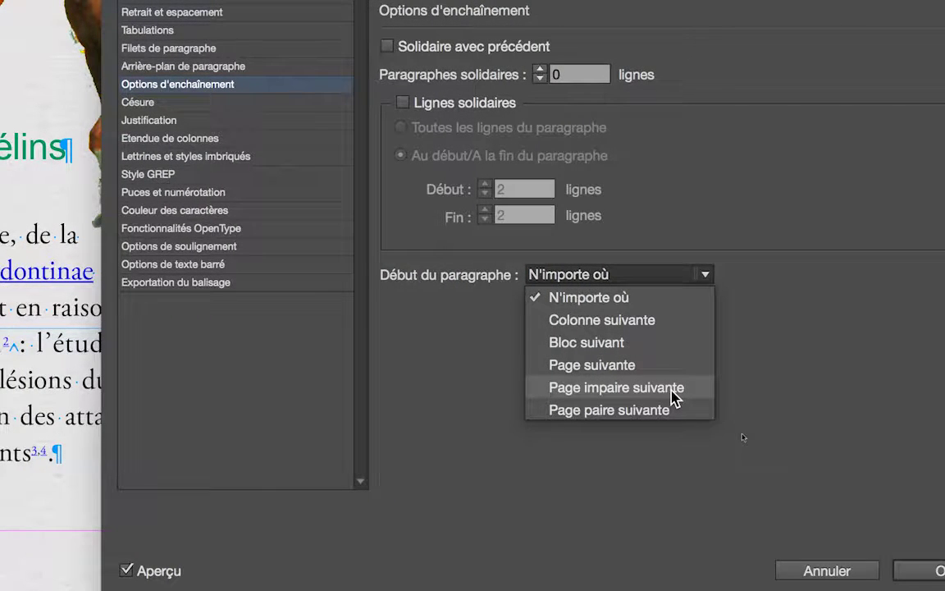
pyautogui.click(672, 398)
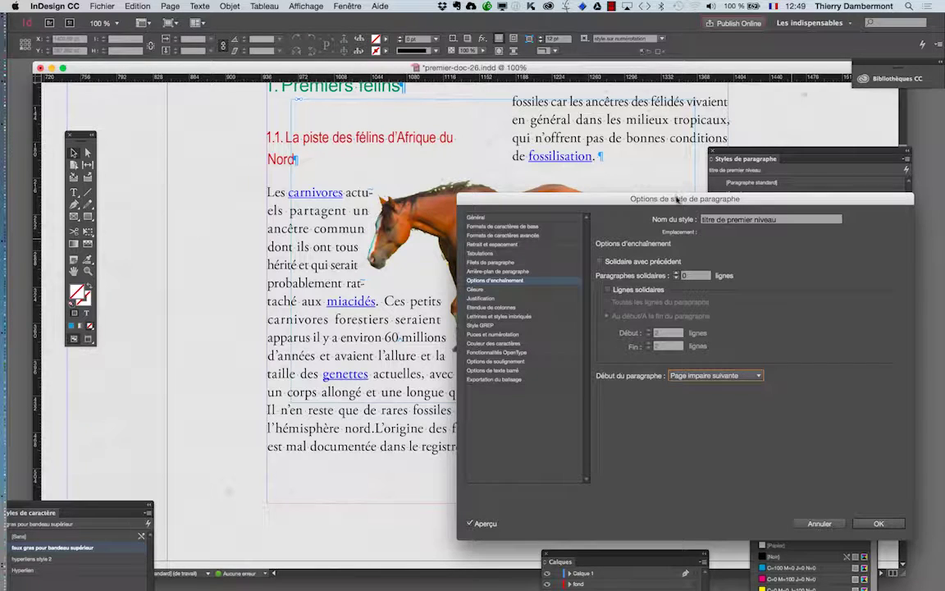
pyautogui.click(881, 525)
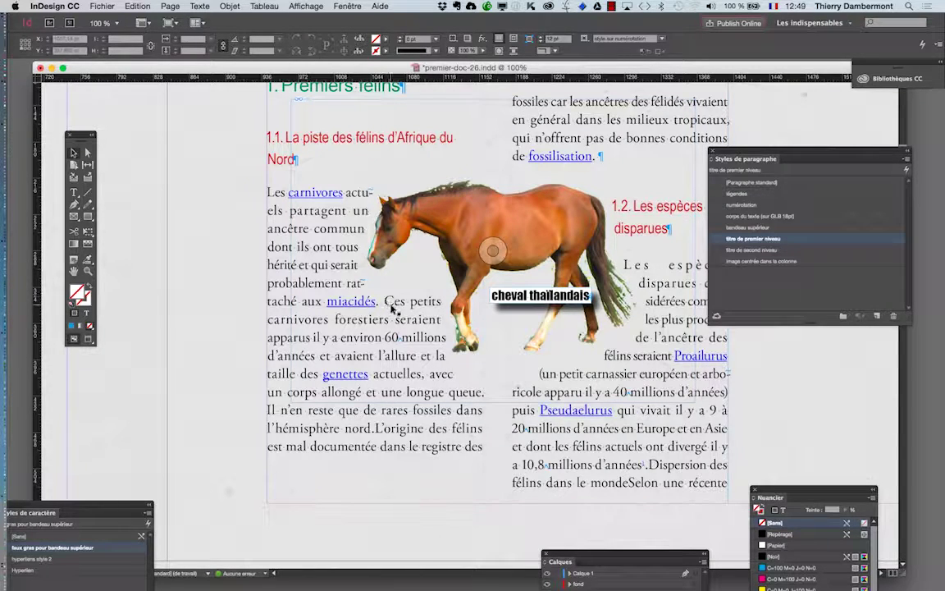
# Check on which pages the first-level headings start, looking through the spreads up to page 53.
pyautogui.scroll(-2, 394, 308)
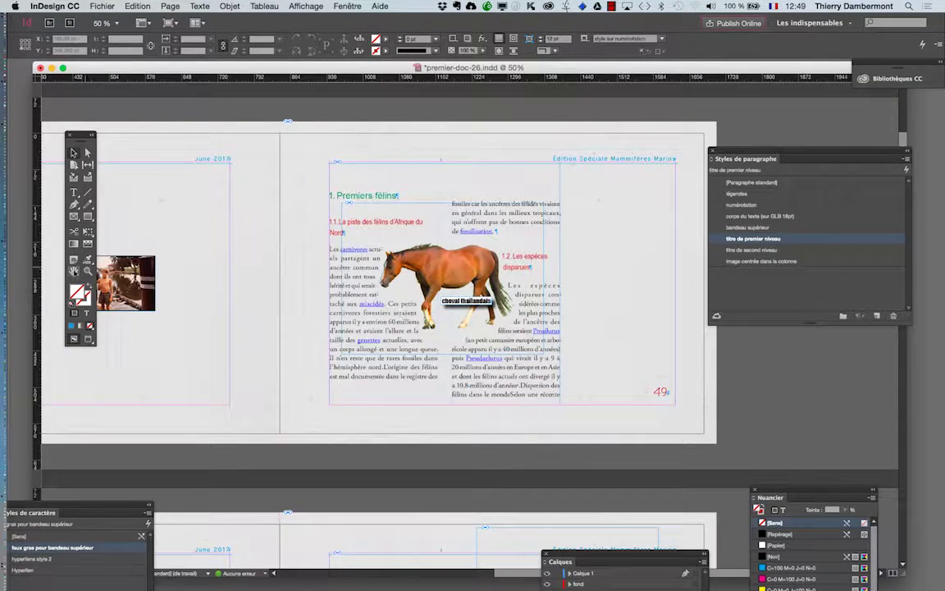
pyautogui.hscroll(-3, 405, 239)
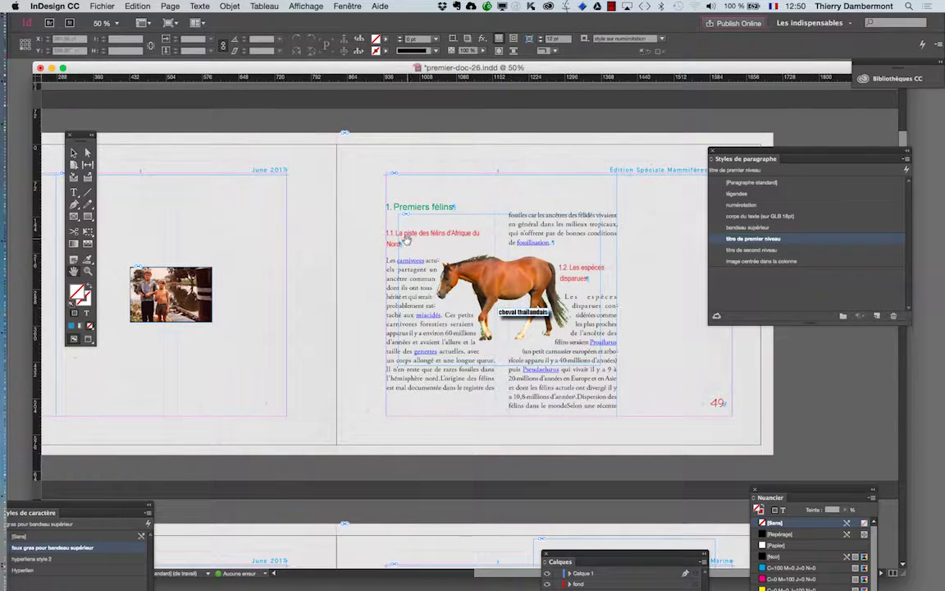
pyautogui.scroll(-5, 424, 251)
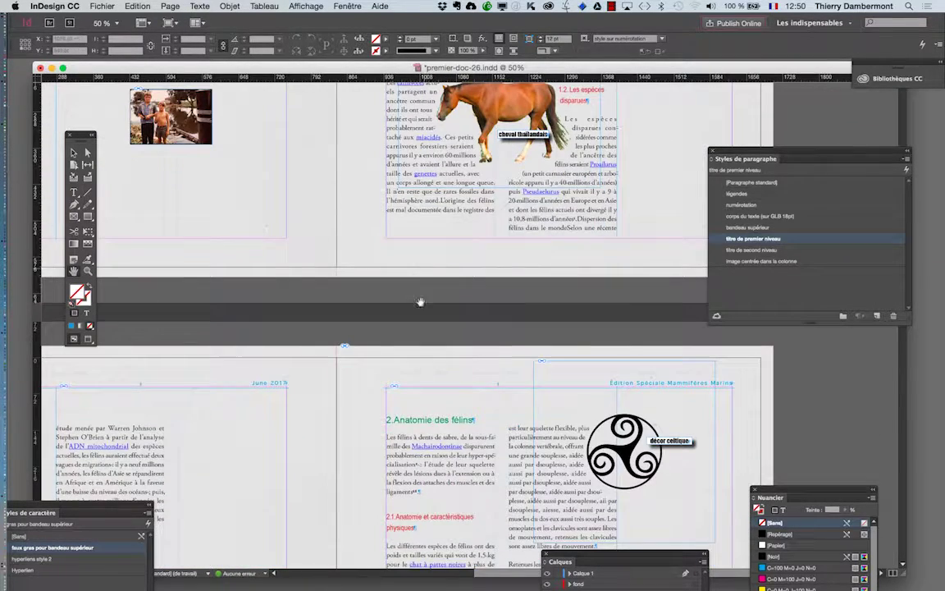
pyautogui.scroll(1, 428, 439)
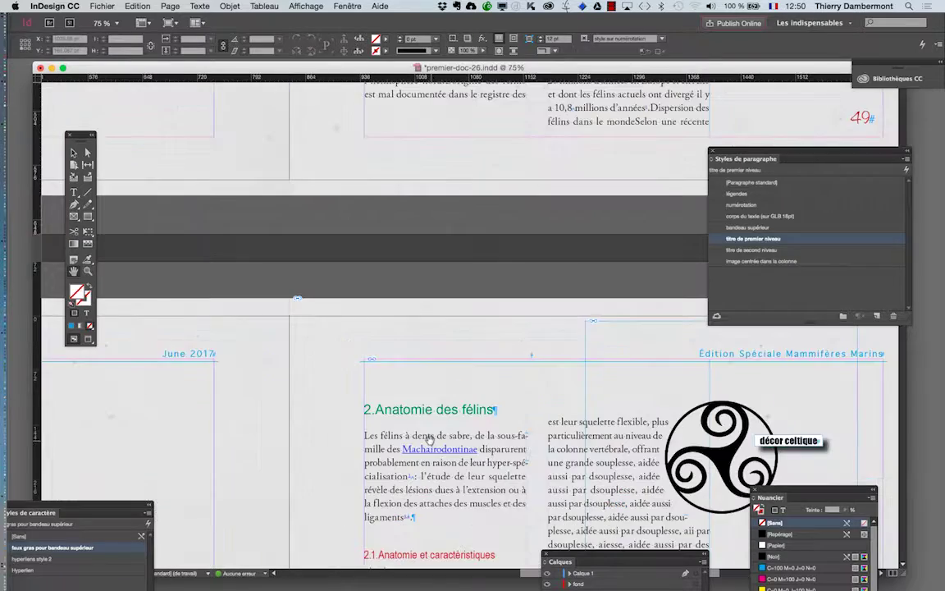
pyautogui.scroll(1, 428, 439)
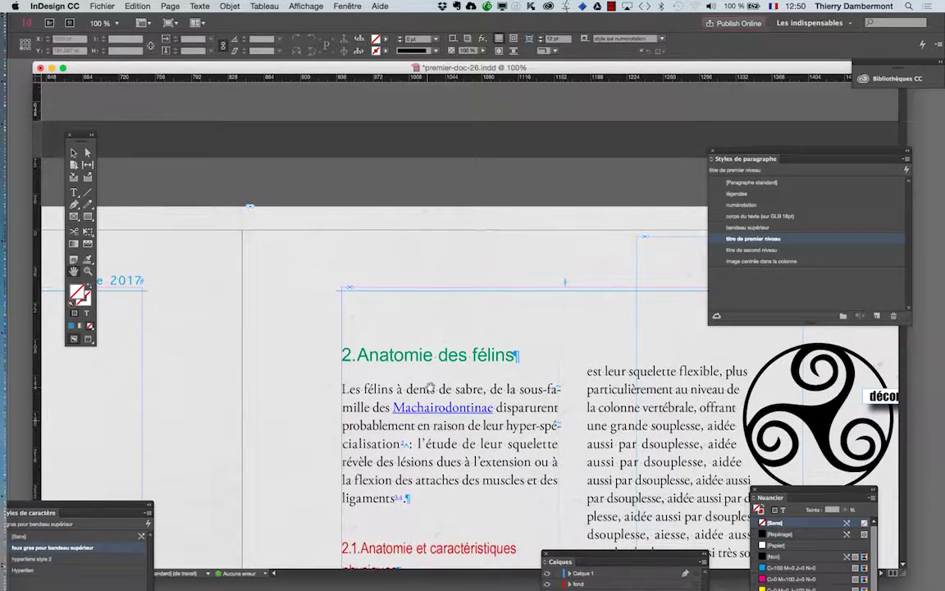
pyautogui.scroll(-2, 430, 388)
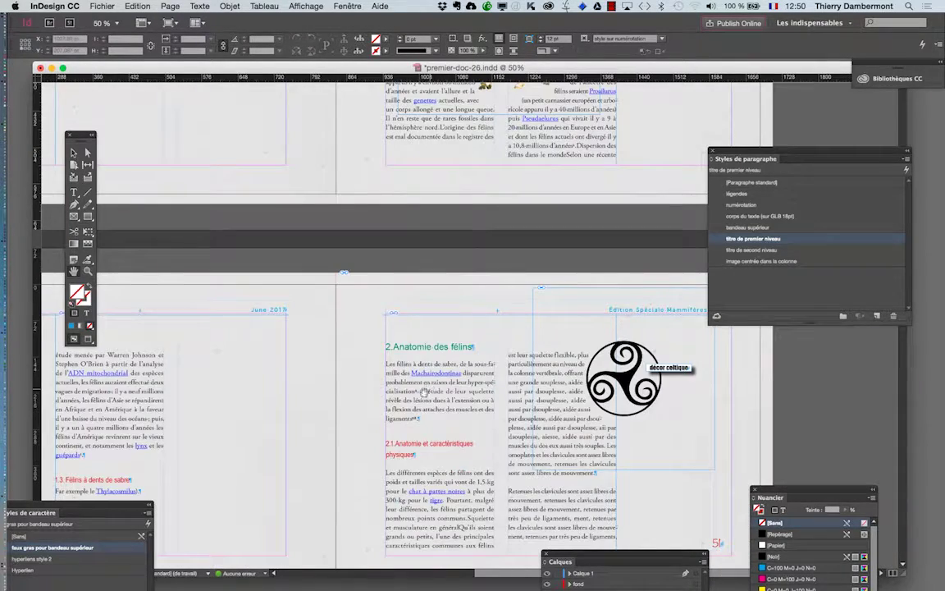
pyautogui.scroll(-10, 423, 392)
pyautogui.hscroll(-5, 423, 392)
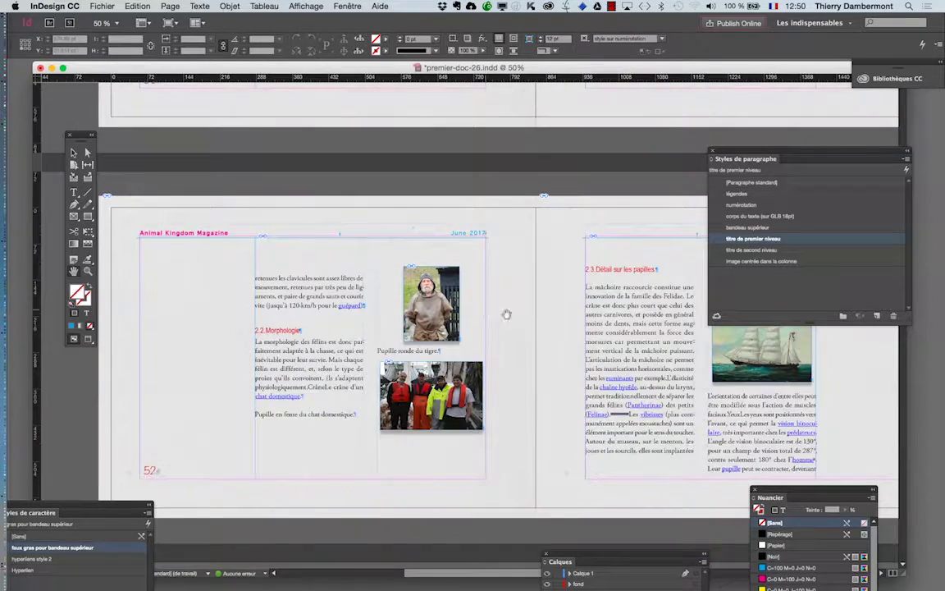
pyautogui.hscroll(5, 506, 314)
pyautogui.scroll(-2, 506, 314)
pyautogui.scroll(1, 496, 397)
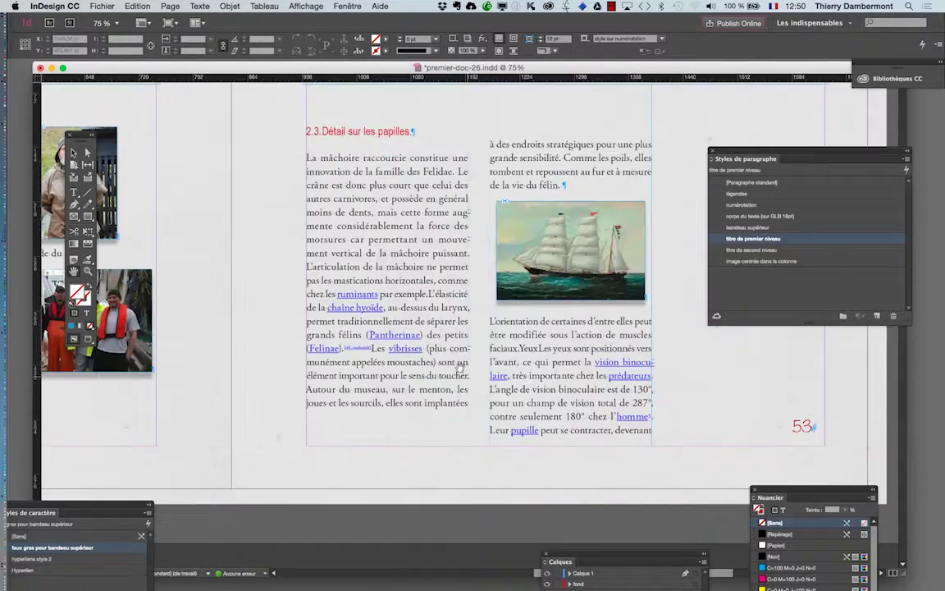
# In the text under heading 2.3, replace "de" after "vertical" with a period and begin a new paragraph with "La mâchoire puissant".
pyautogui.click(73, 192)
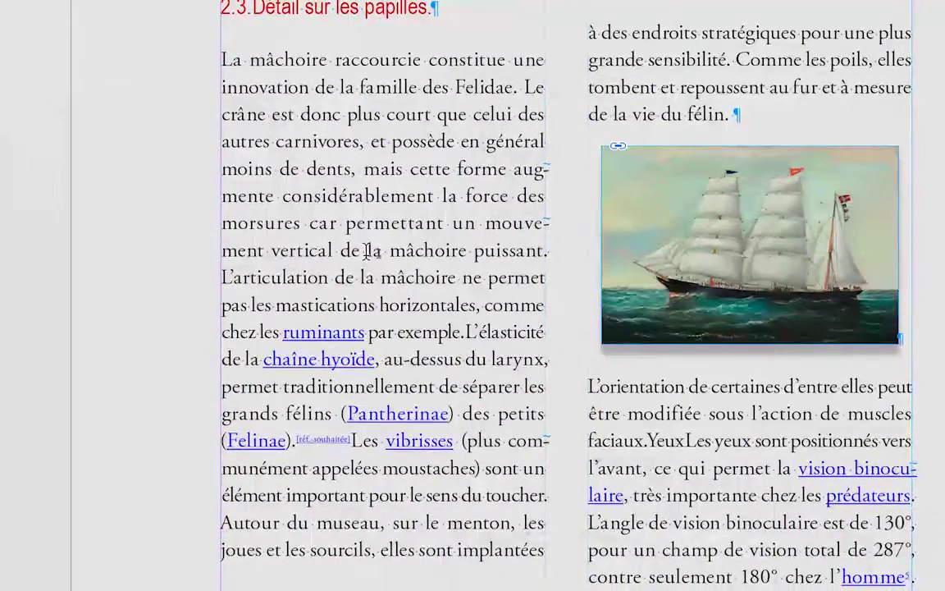
pyautogui.click(367, 251)
pyautogui.press('BackSpace')
pyautogui.press('BackSpace')
pyautogui.press('BackSpace')
pyautogui.press('BackSpace')
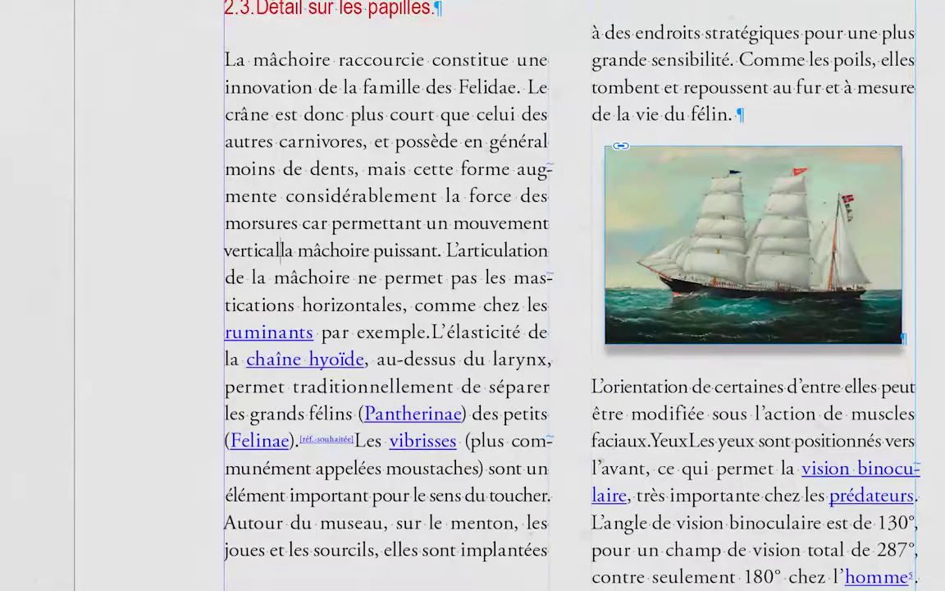
pyautogui.write('.')
pyautogui.press('Return')
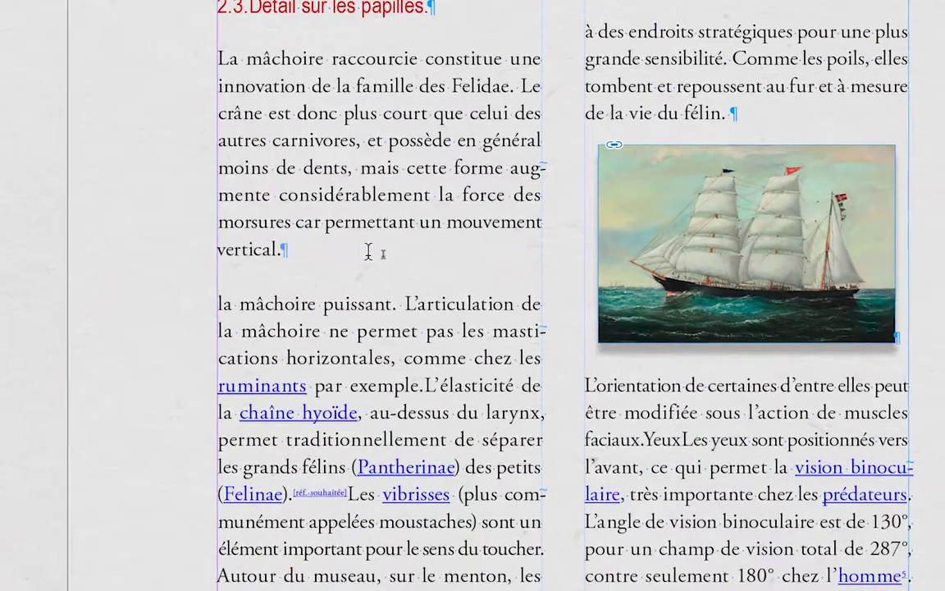
pyautogui.press('BackSpace')
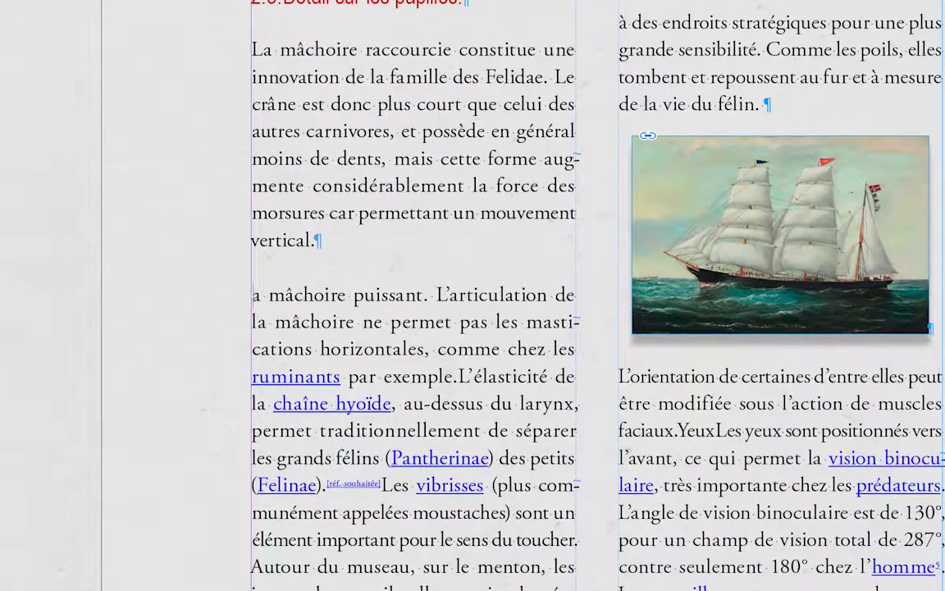
pyautogui.write('L')
# Insert the paragraph "La machoire." after "vertical." and apply the "titre de premier niveau" style to it.
pyautogui.click(359, 252)
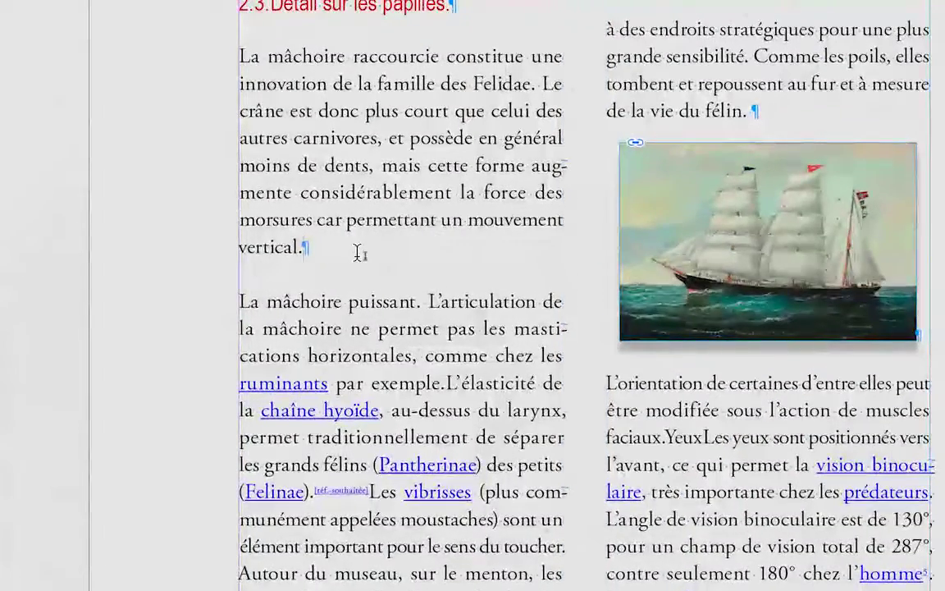
pyautogui.press('Return')
pyautogui.write('La machoire')
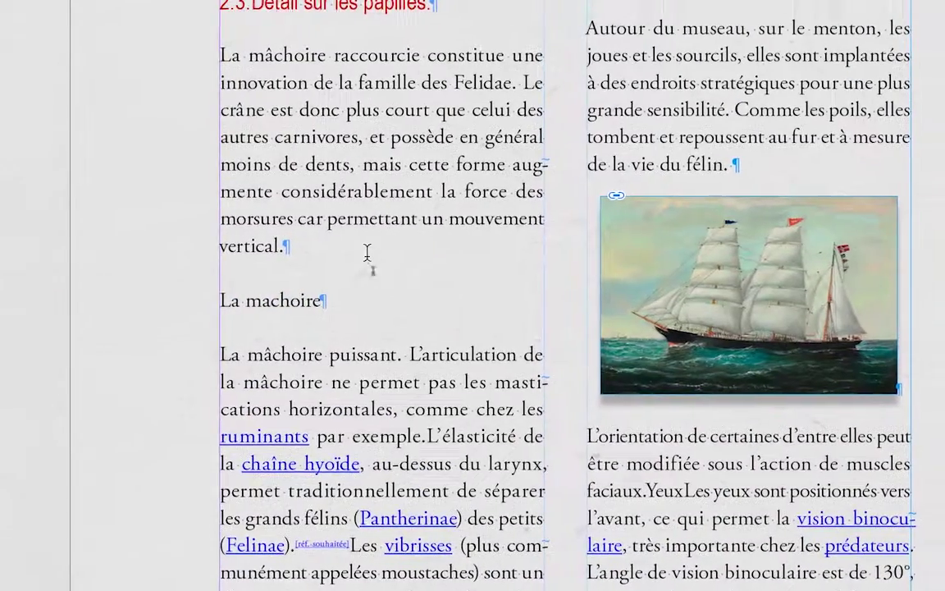
pyautogui.write('.')
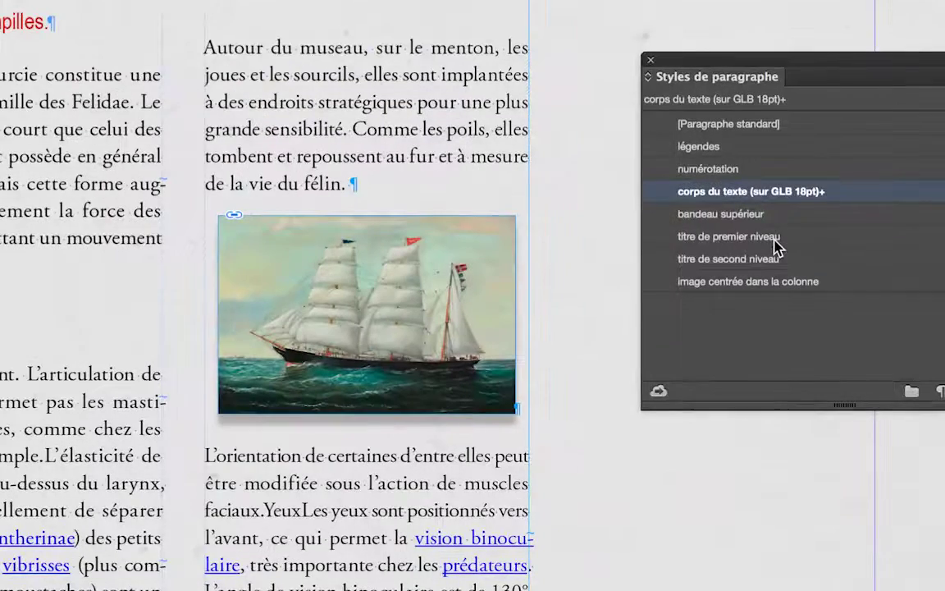
pyautogui.click(774, 239)
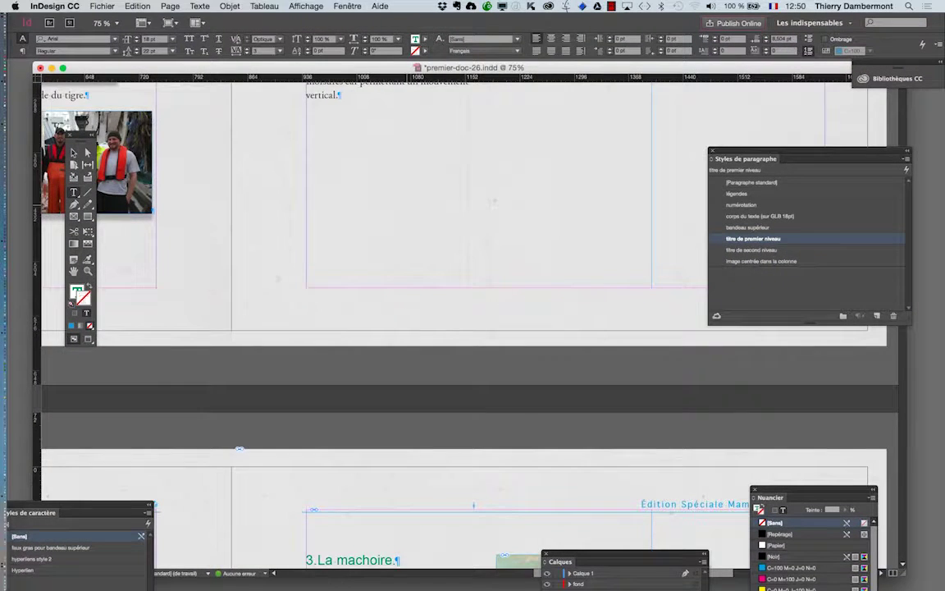
# Examine where the new "La machoire." heading starts relative to the end of the text under heading 2.3.
pyautogui.scroll(5, 459, 328)
pyautogui.scroll(-3, 459, 287)
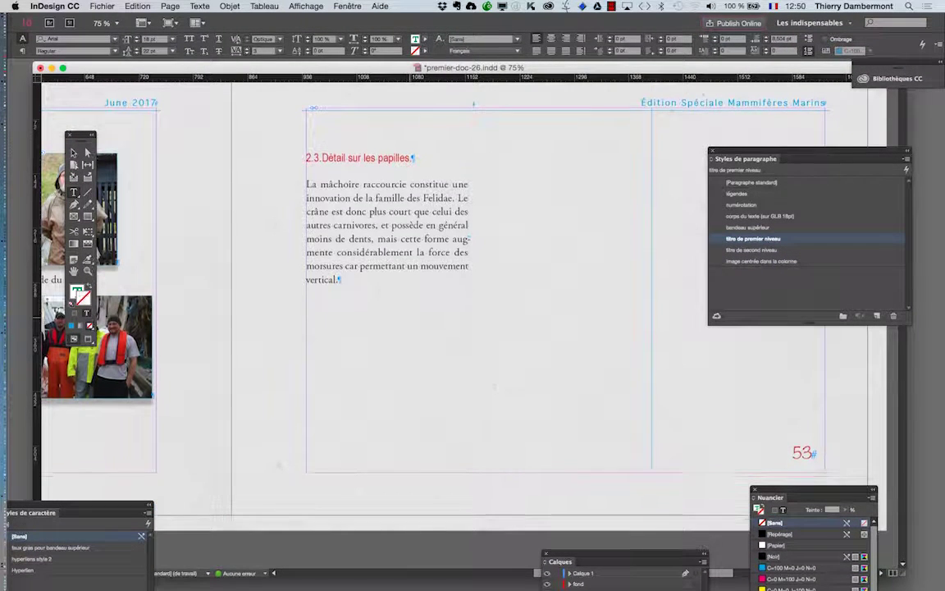
pyautogui.press('super+minus')
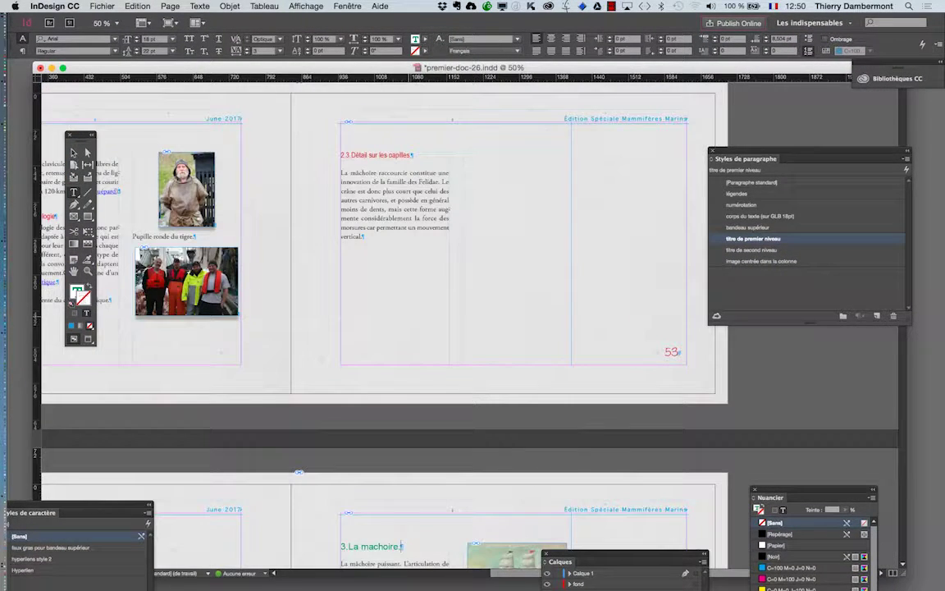
pyautogui.scroll(-5, 459, 328)
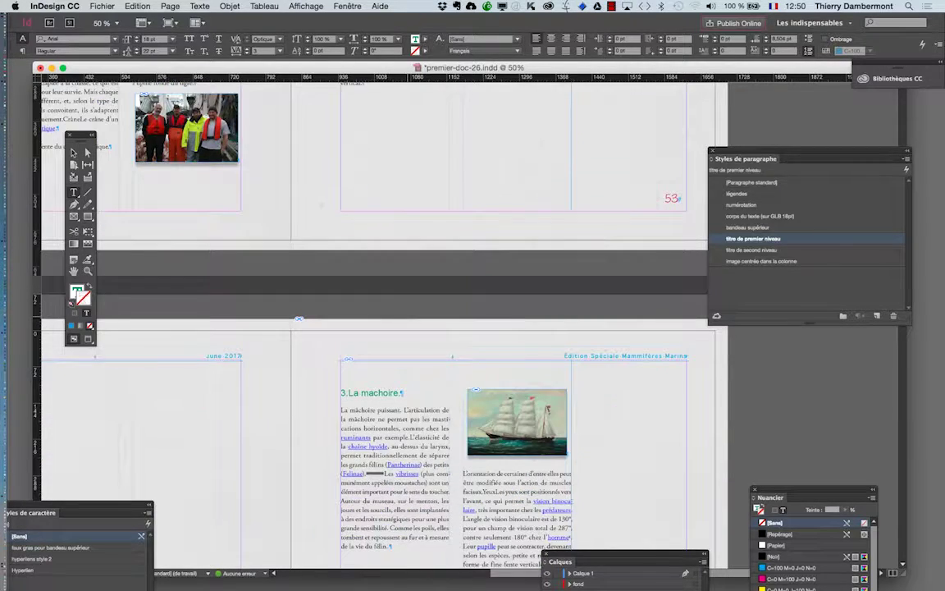
pyautogui.scroll(-3, 459, 328)
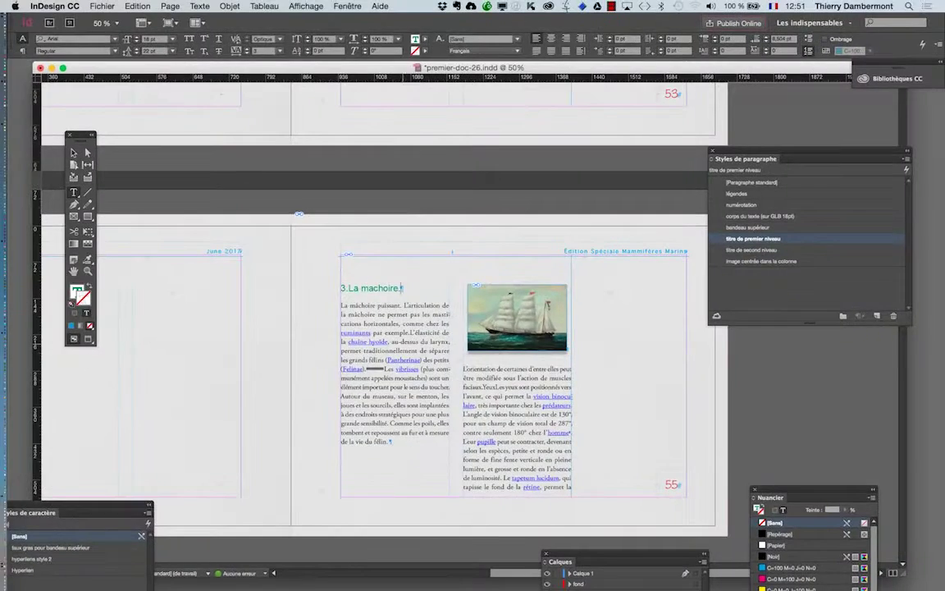
# Preview the layout without guides and hidden characters, and review the starting pages of the first-level headings from "Premiers félins" to "La machoire.".
pyautogui.press('w')
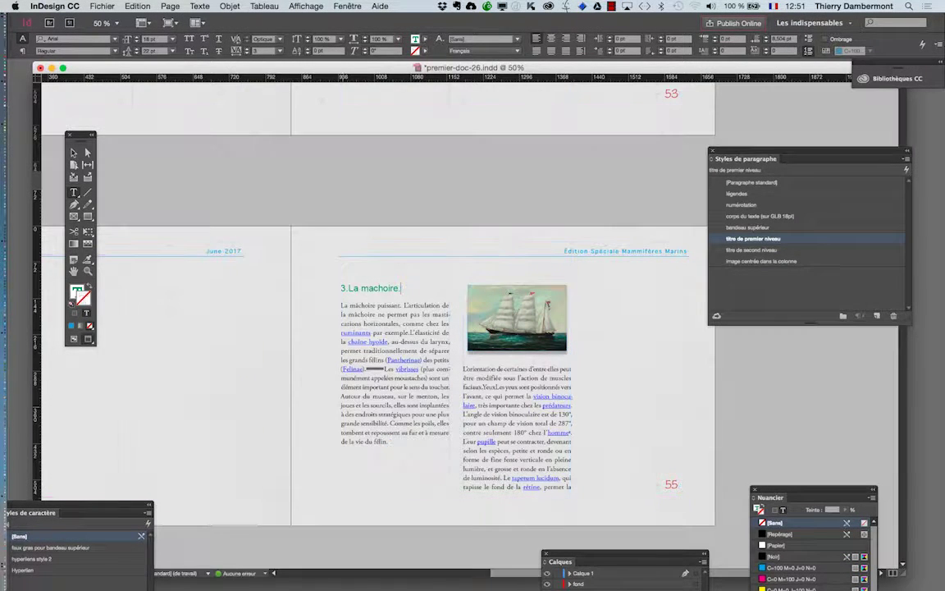
pyautogui.hotkey('shift', 'pageup')
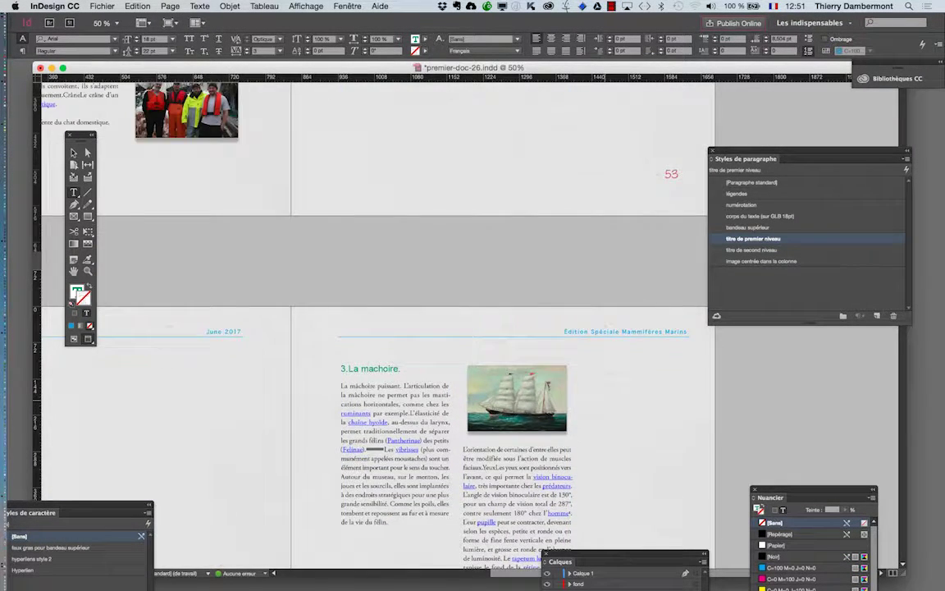
pyautogui.scroll(15, 377, 320)
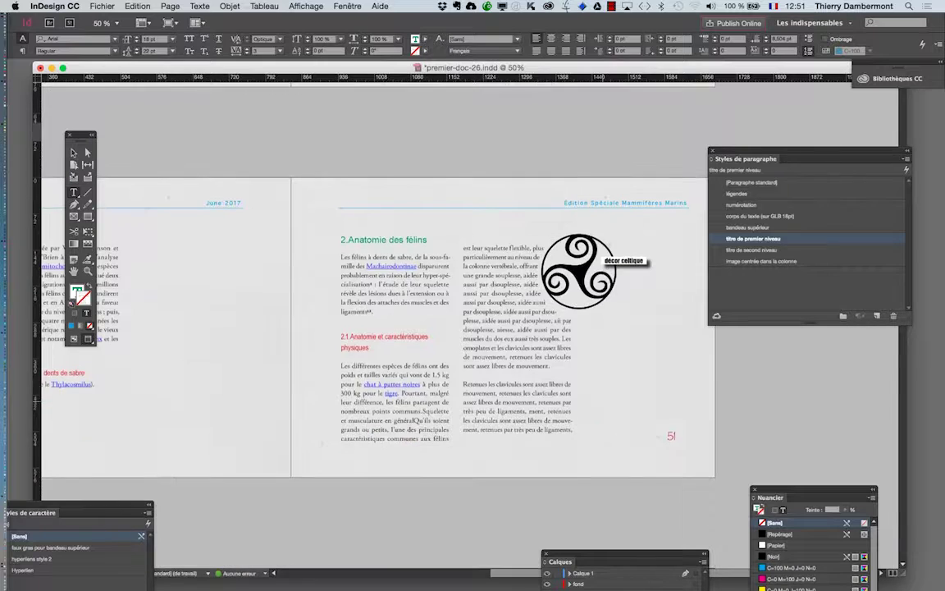
pyautogui.scroll(2, 378, 320)
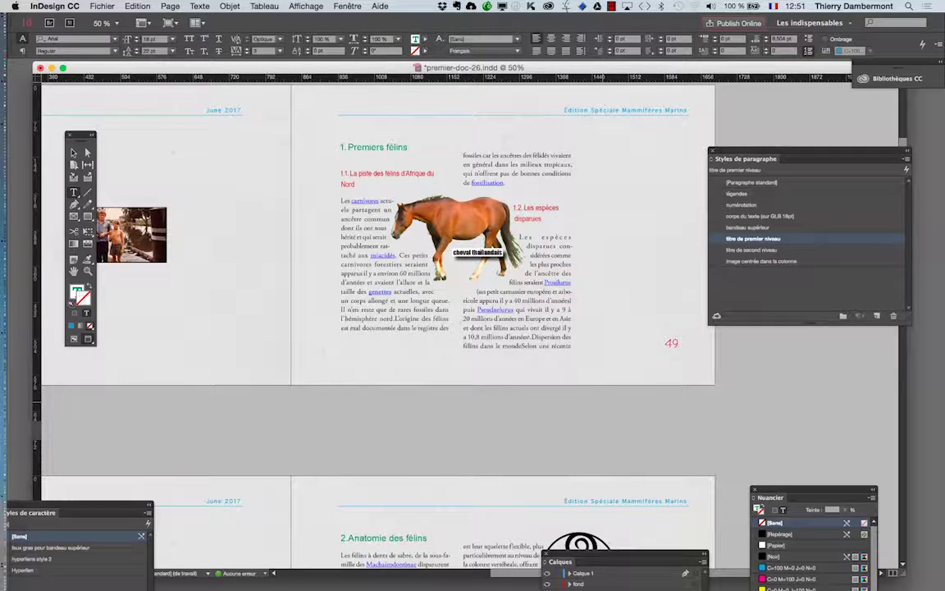
pyautogui.scroll(-4, 378, 320)
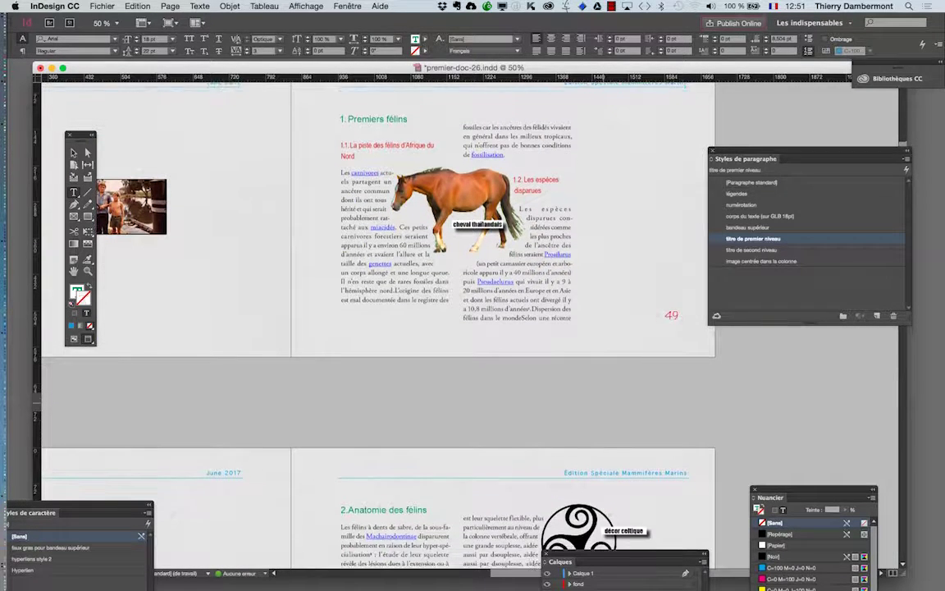
pyautogui.scroll(-20, 377, 320)
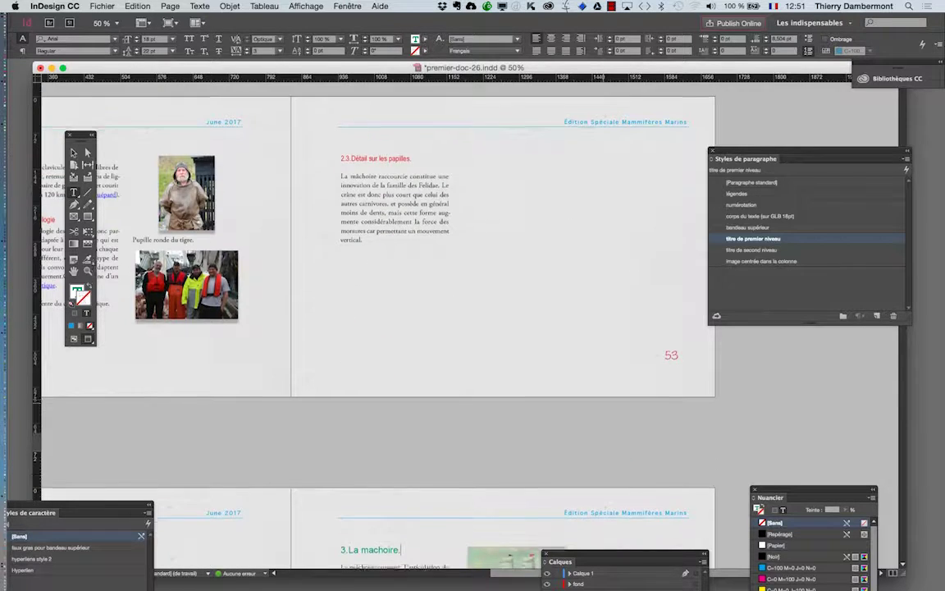
pyautogui.scroll(-2, 377, 320)
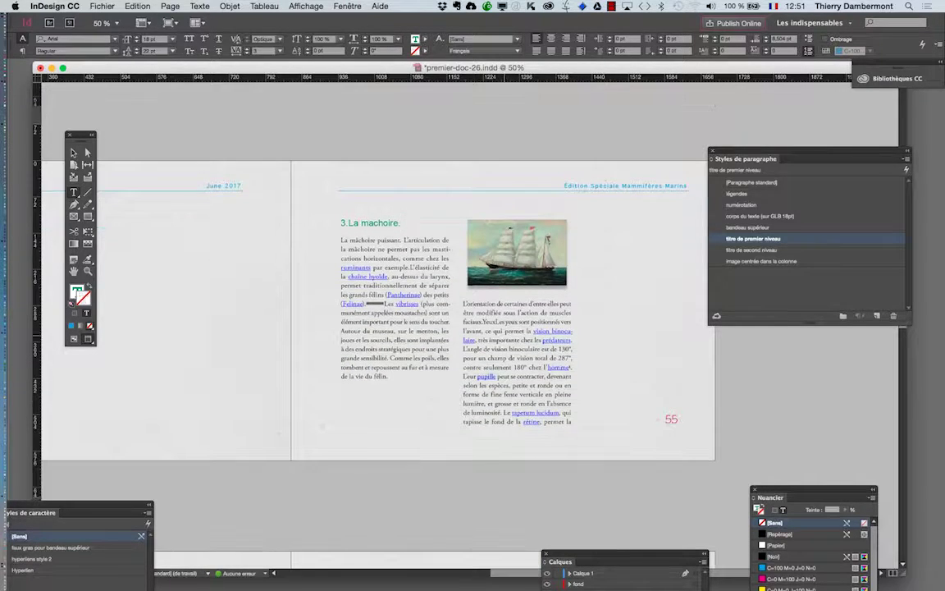
pyautogui.press('Escape')
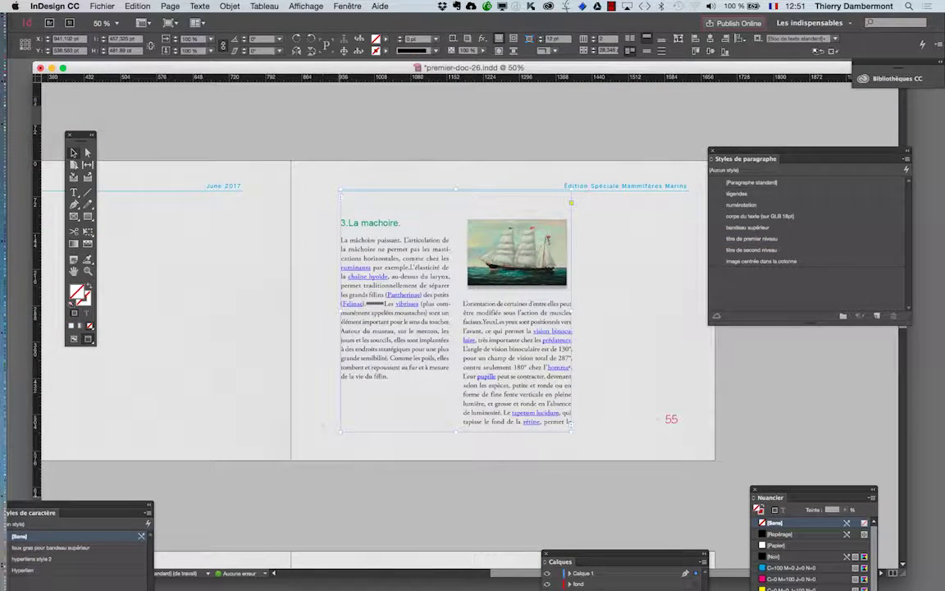